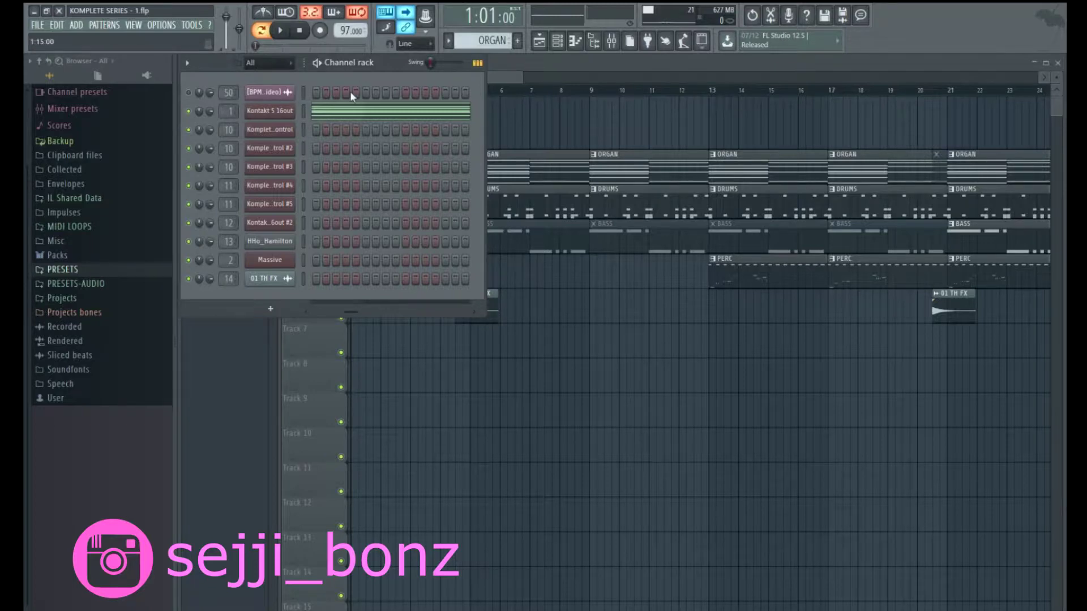
- Play the ORGAN pattern and scroll through its two held chords in the Kontakt 5 16out piano roll
click(286, 35)
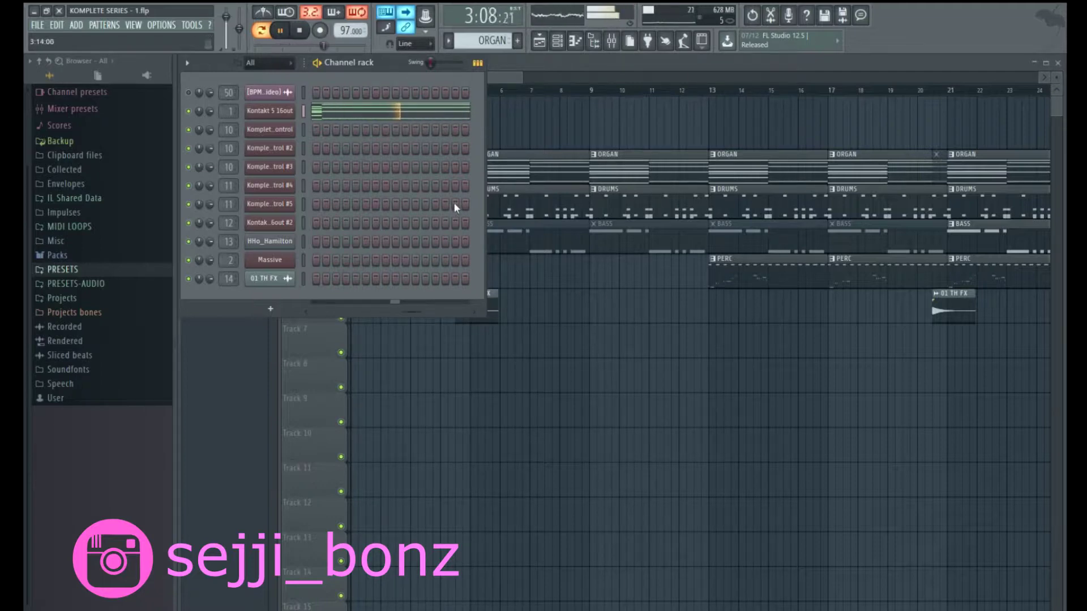
click(431, 114)
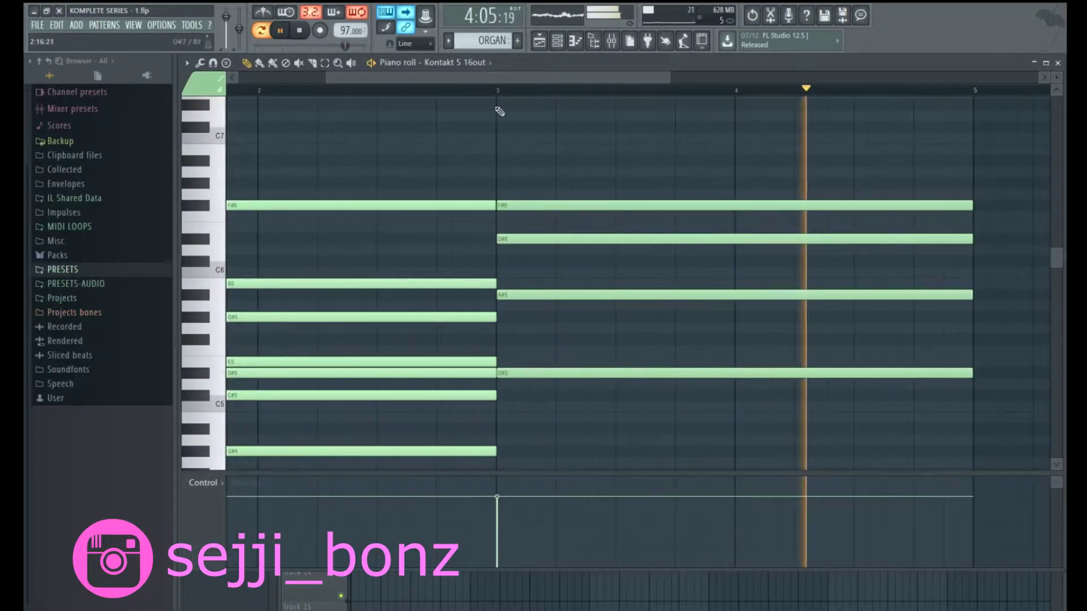
scroll(499, 105, down, 5)
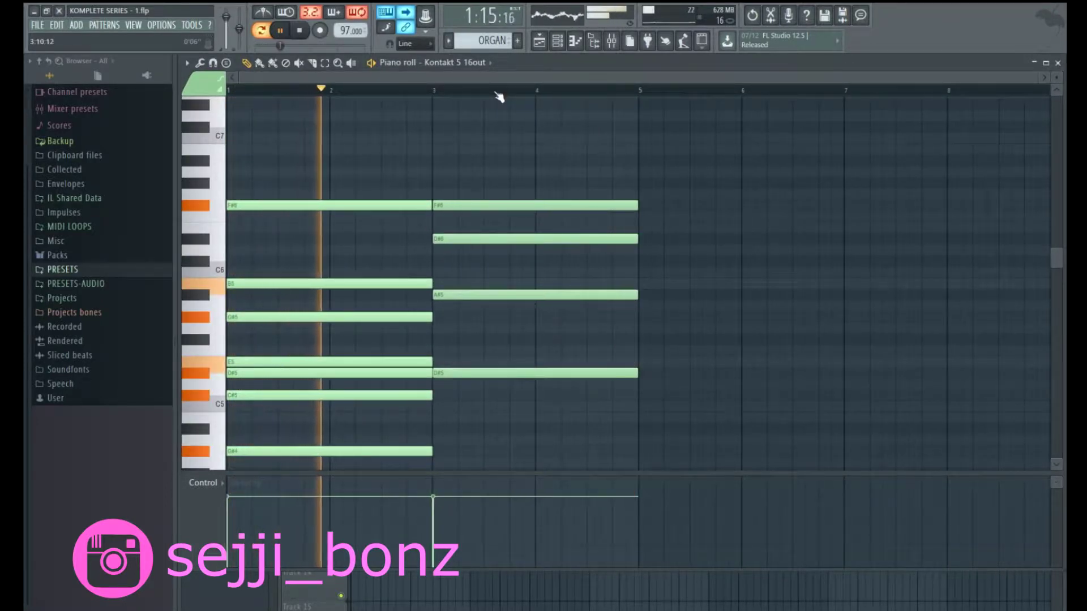
scroll(719, 164, down, 1)
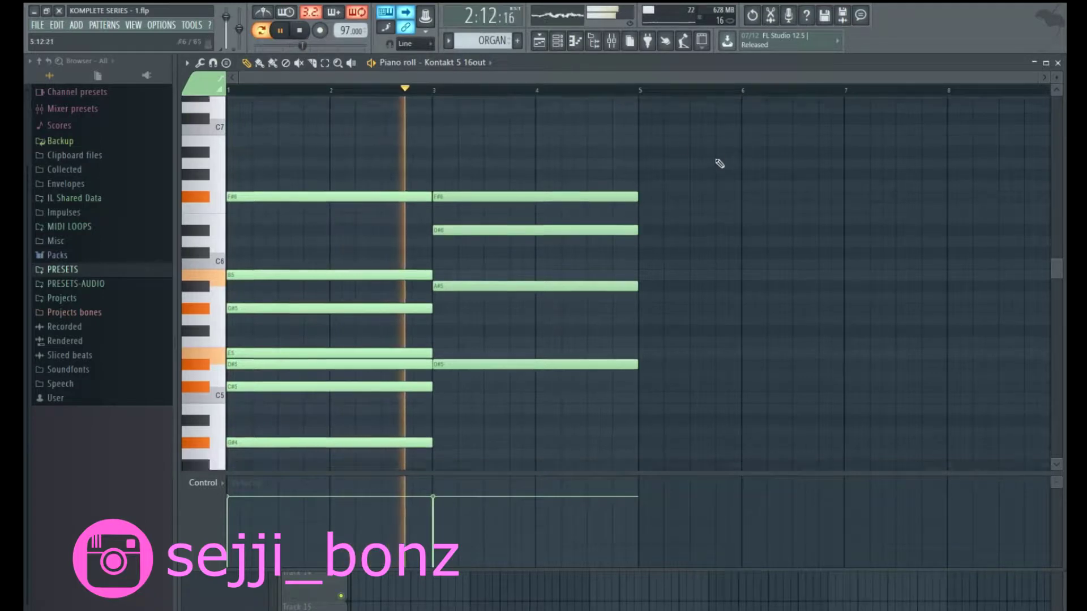
scroll(719, 164, down, 3)
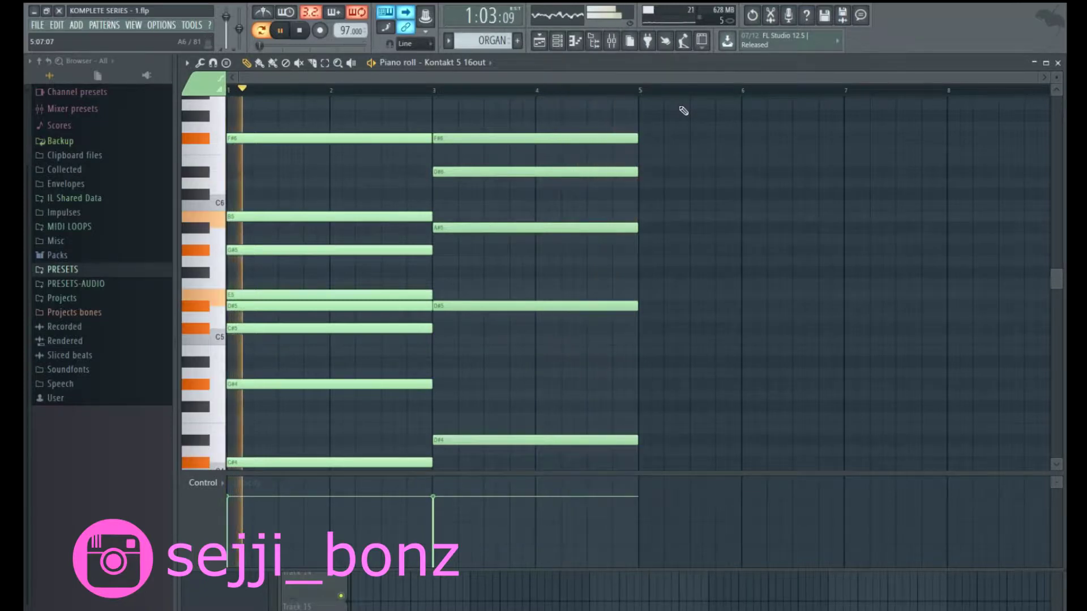
scroll(682, 110, down, 2)
scroll(682, 112, up, 2)
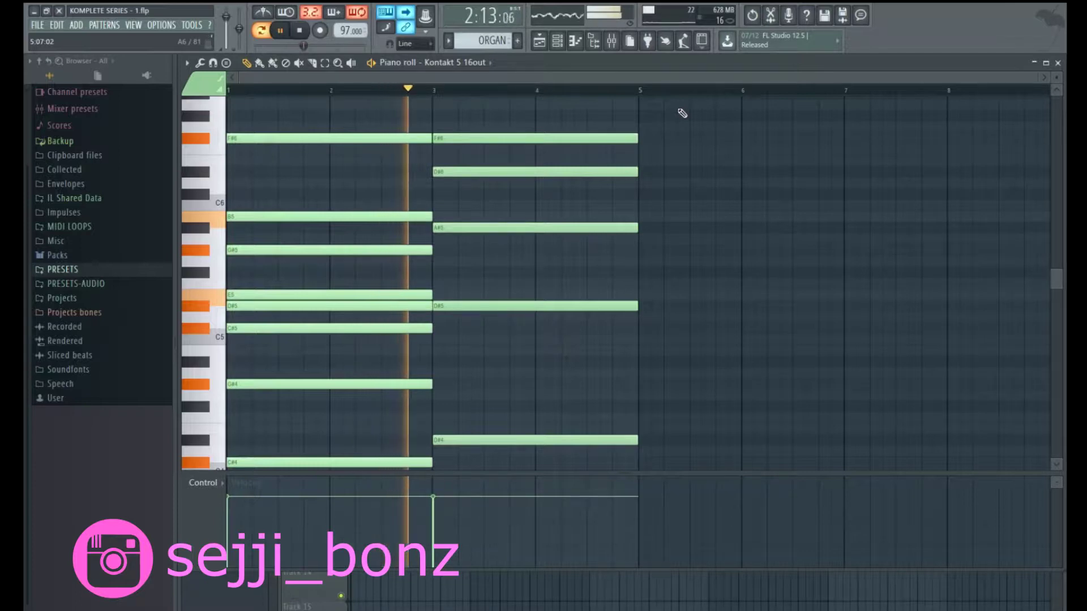
scroll(683, 114, down, 2)
scroll(682, 113, up, 2)
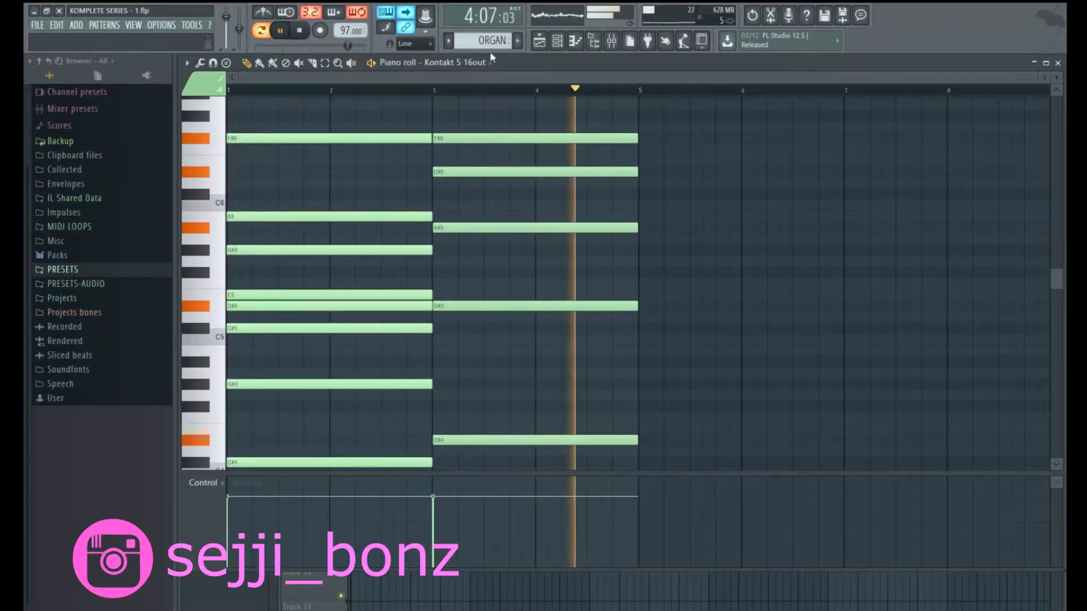
- Bring up the channel rack and stop playback
click(539, 41)
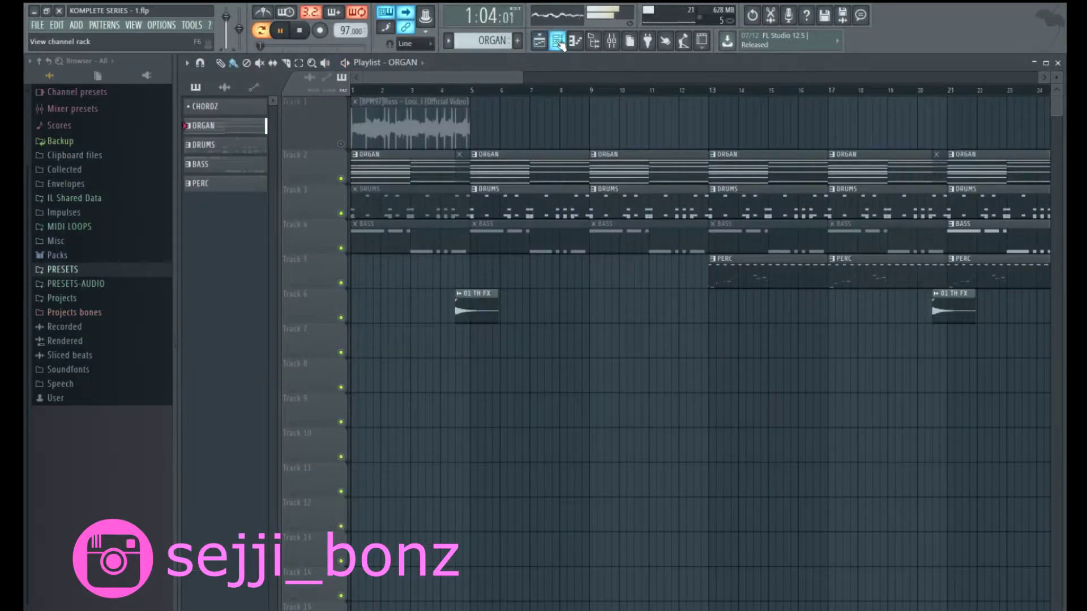
click(558, 42)
key(space)
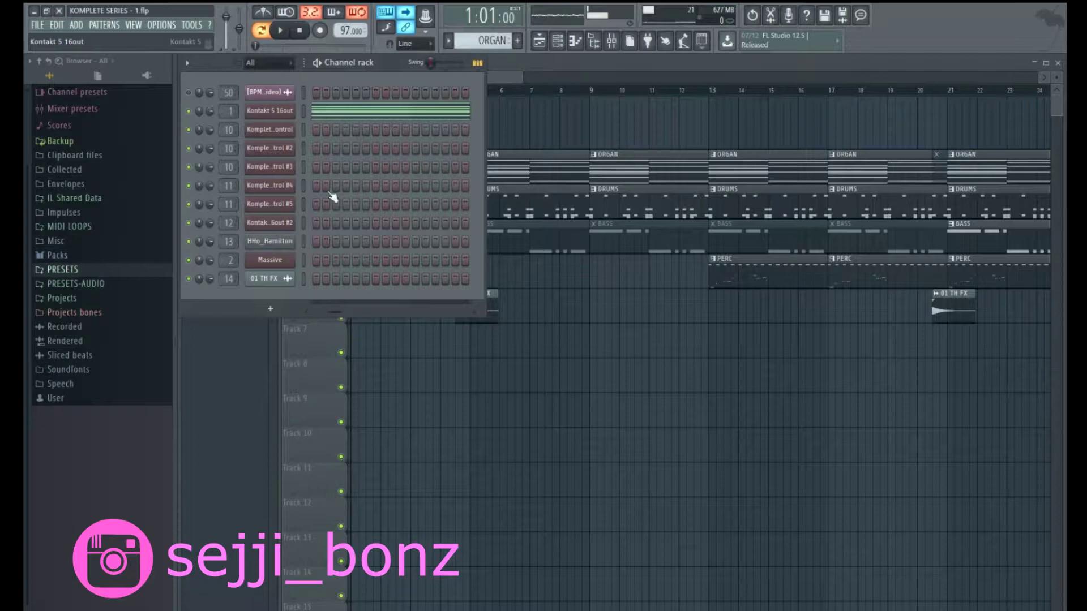
- Open the organ channel's Kontakt plugin showing the Tonewheel Organ B3 instrument
click(277, 112)
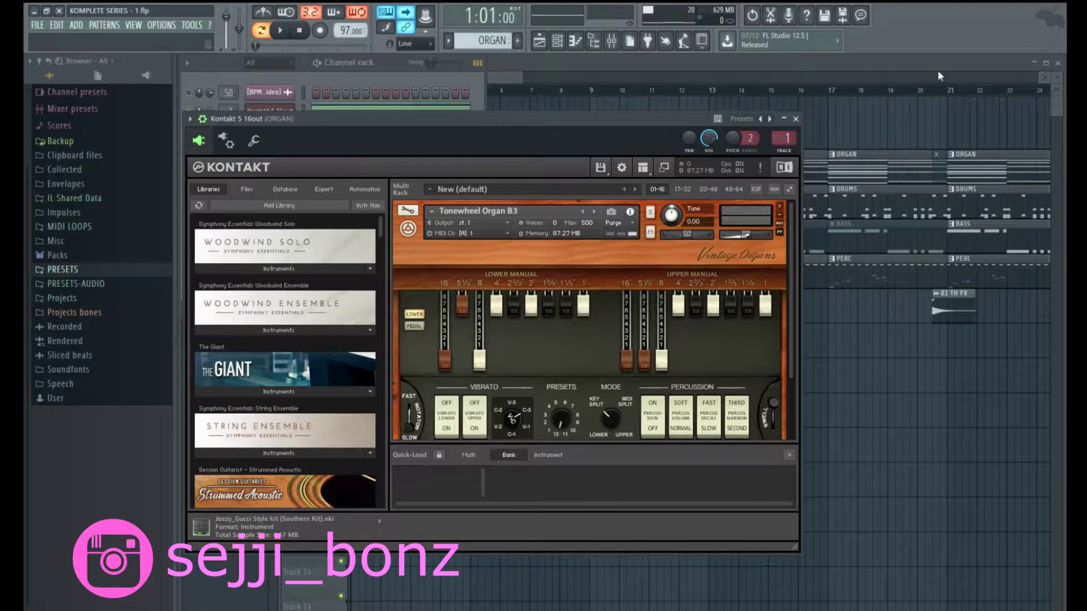
click(795, 119)
click(287, 111)
- Close the organ plugin, select the DRUMS pattern and play it on loop
click(795, 118)
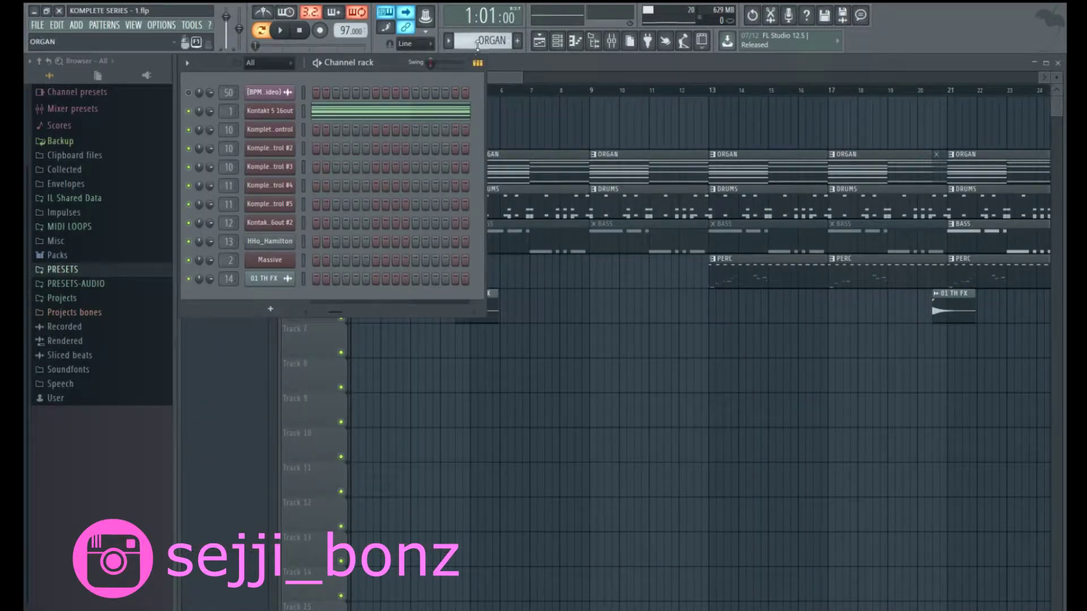
scroll(477, 41, down, 1)
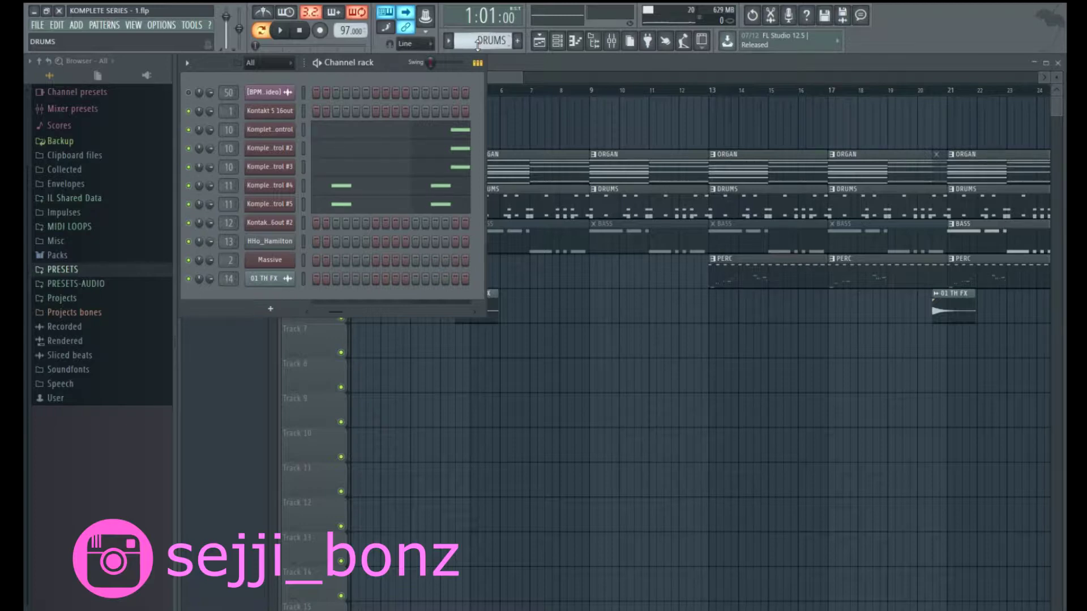
key(space)
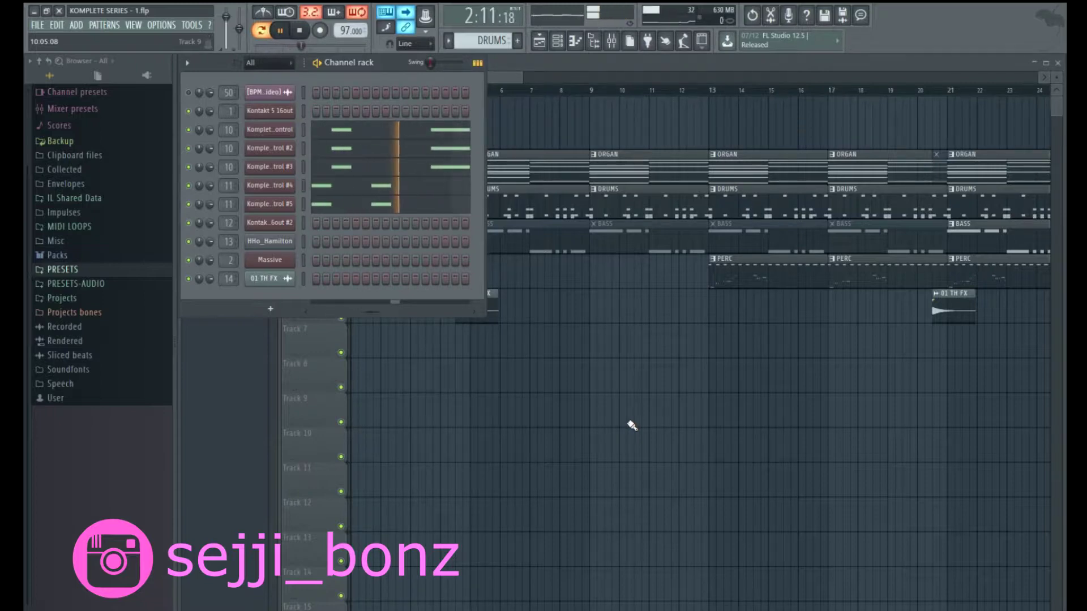
- Stop playback and inspect the Battery and 707/727 kits on the first two Komplete Kontrol channels
click(305, 35)
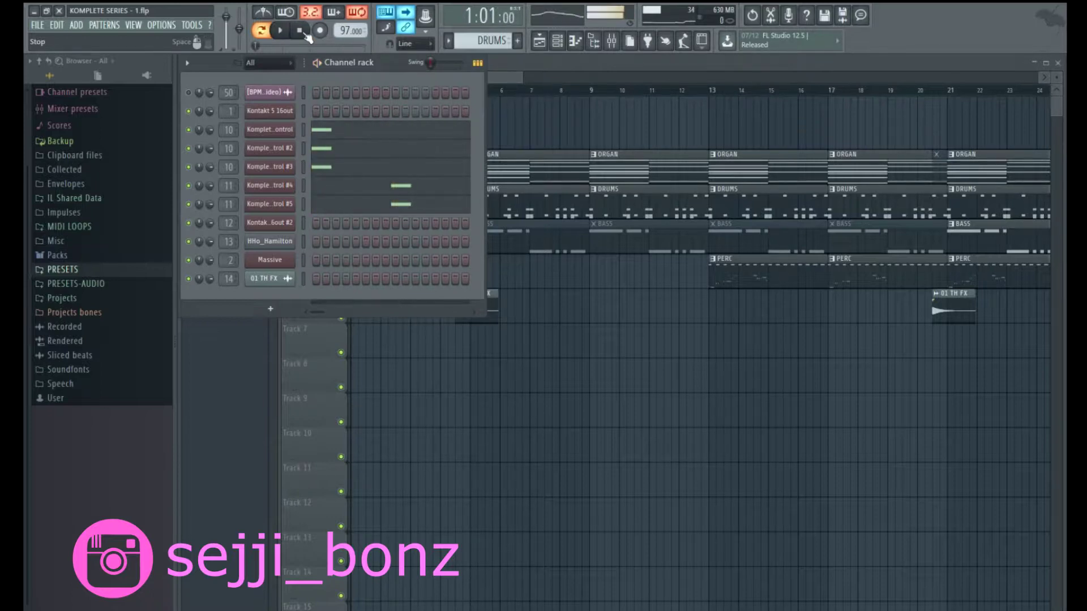
click(270, 132)
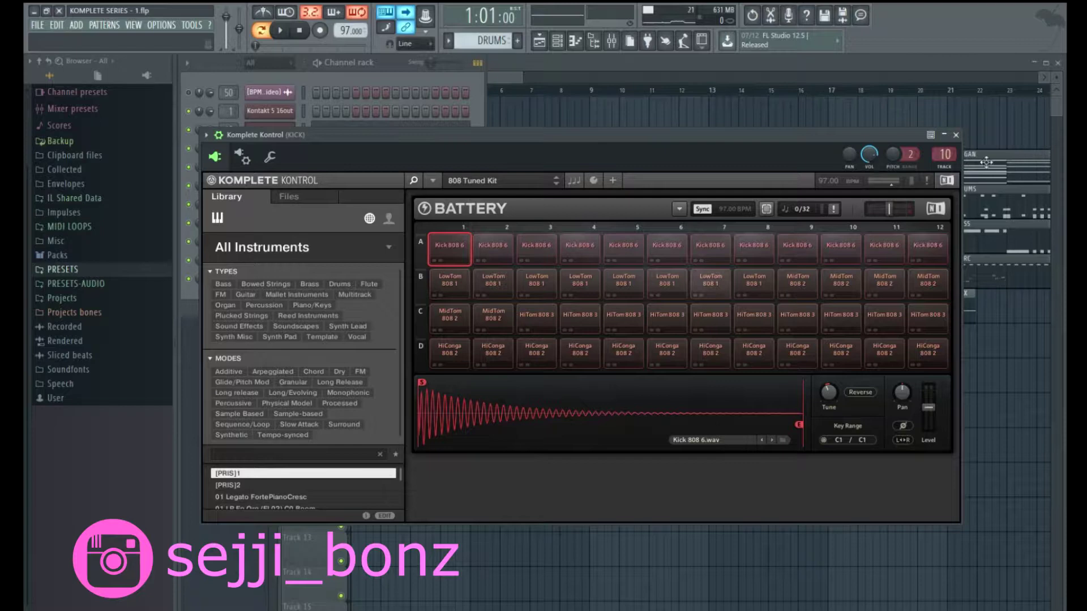
click(962, 135)
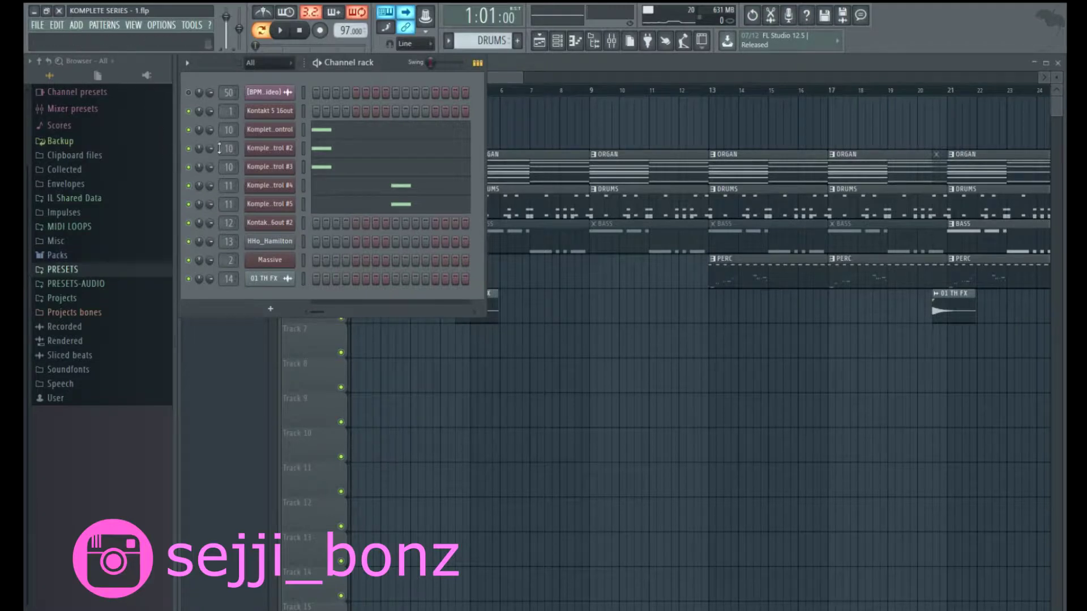
click(278, 149)
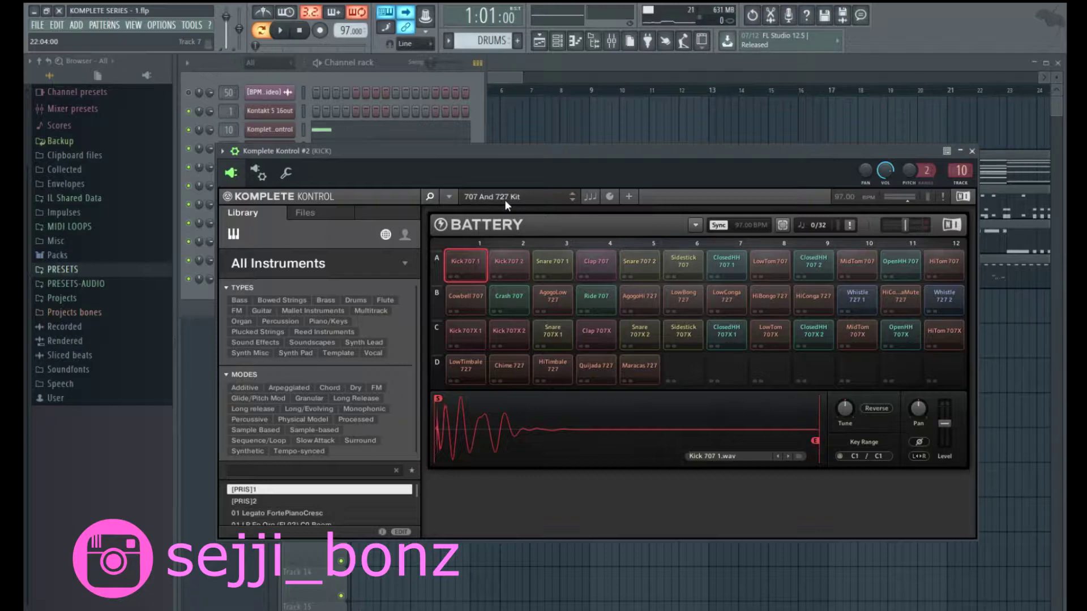
click(972, 151)
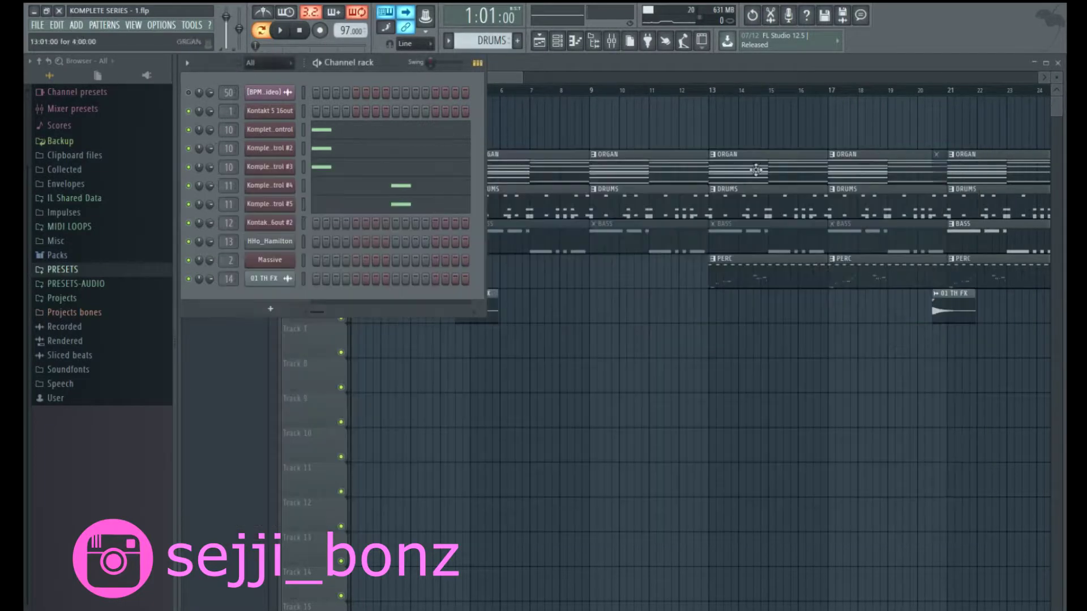
- Recheck the 808 Tuned Kit, then open Komplete Kontrol #3's AR50s Autumn Kit - Full
click(268, 130)
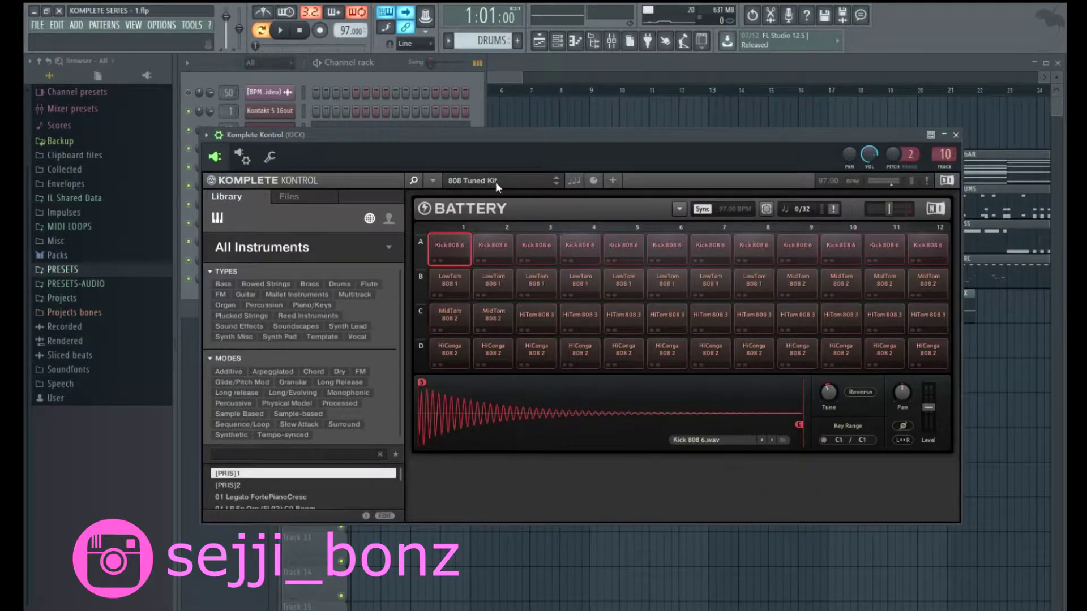
click(956, 134)
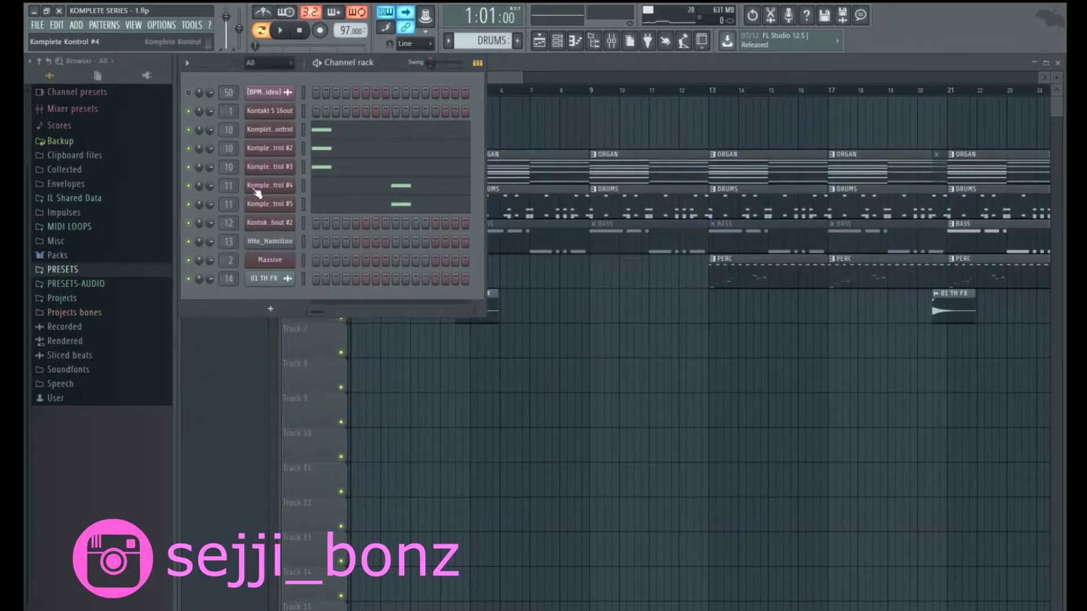
click(270, 168)
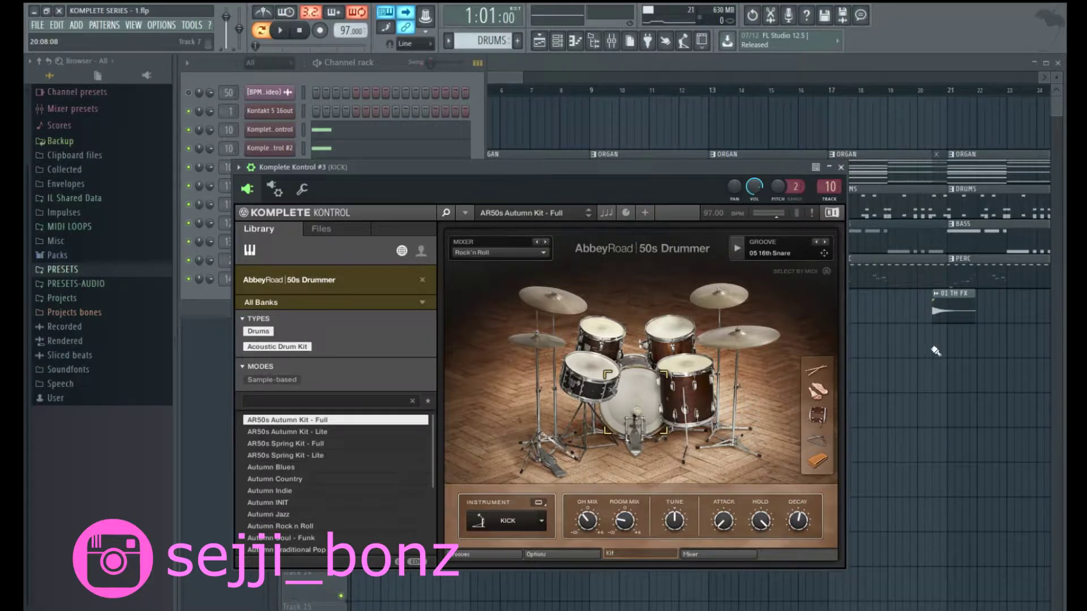
- Close the 50s Drummer plugin, mute Komplete Kontrol #4, and audition the DRUMS pattern
click(842, 167)
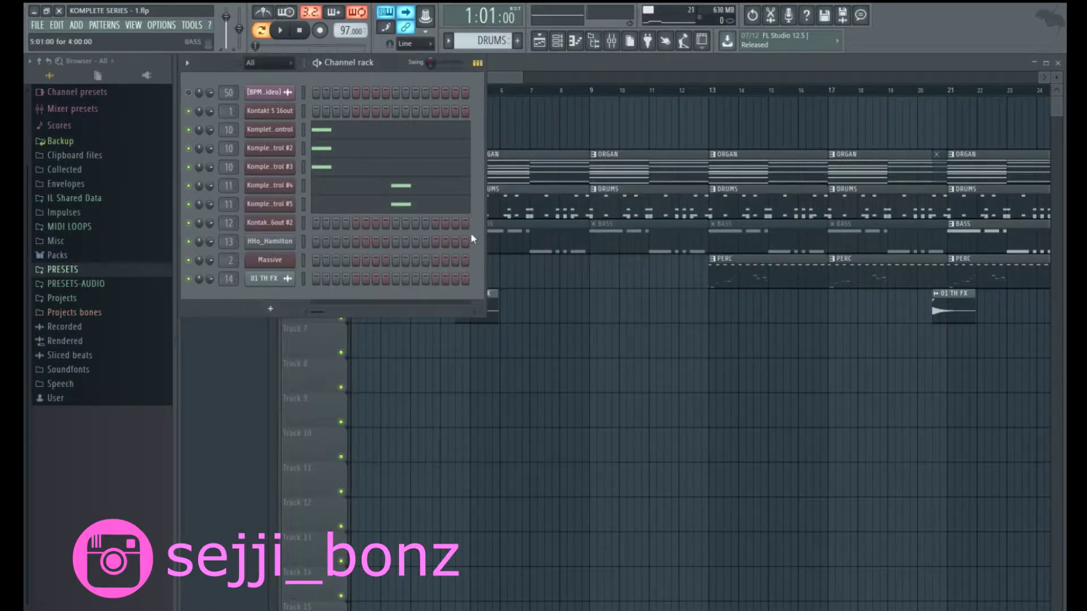
click(189, 186)
key(space)
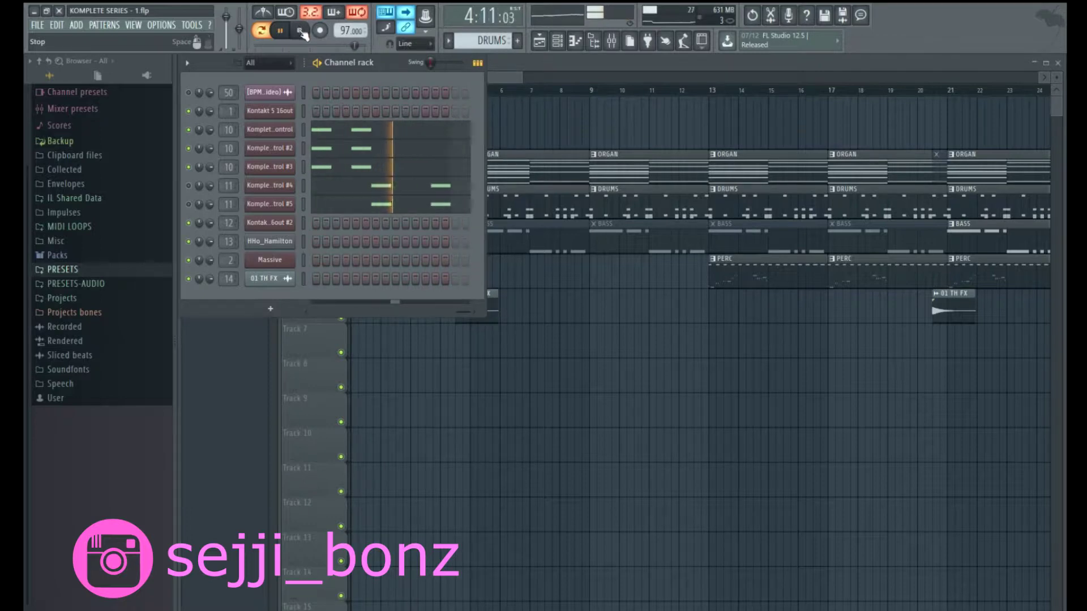
click(300, 31)
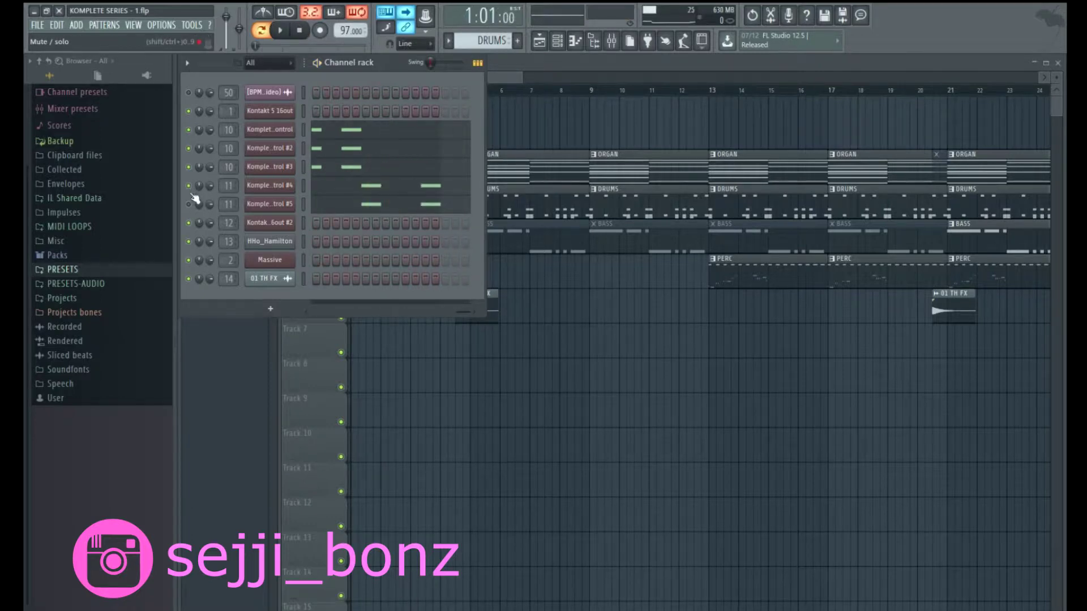
click(282, 191)
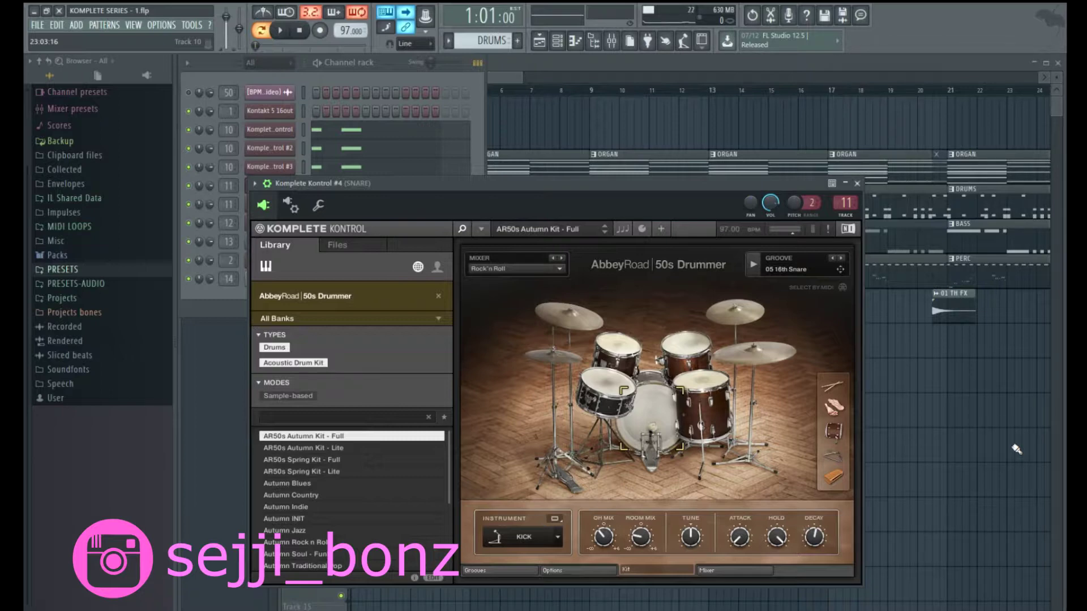
click(858, 184)
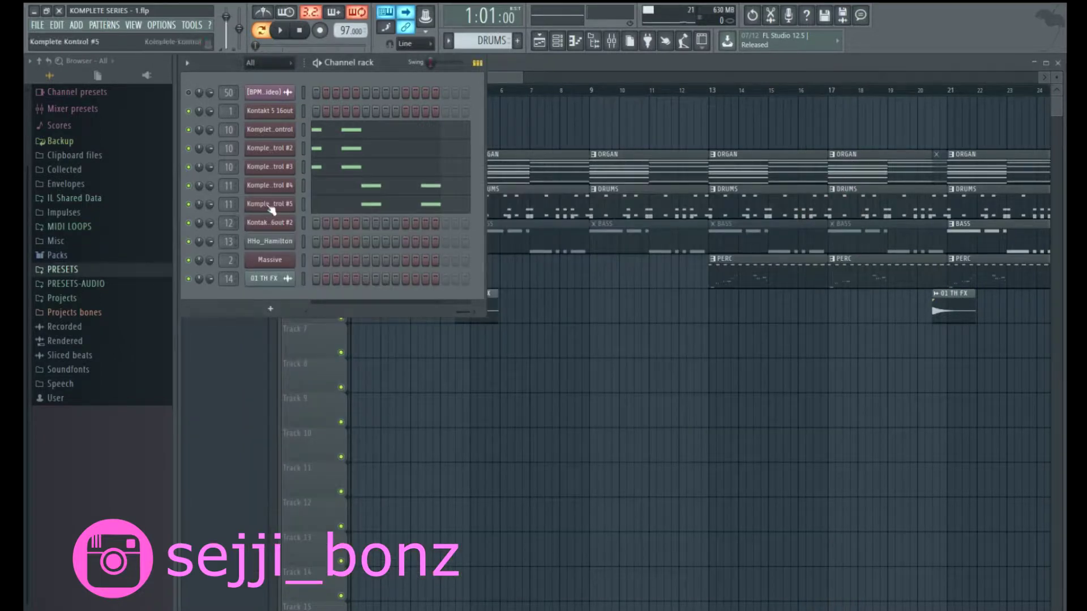
double_click(980, 282)
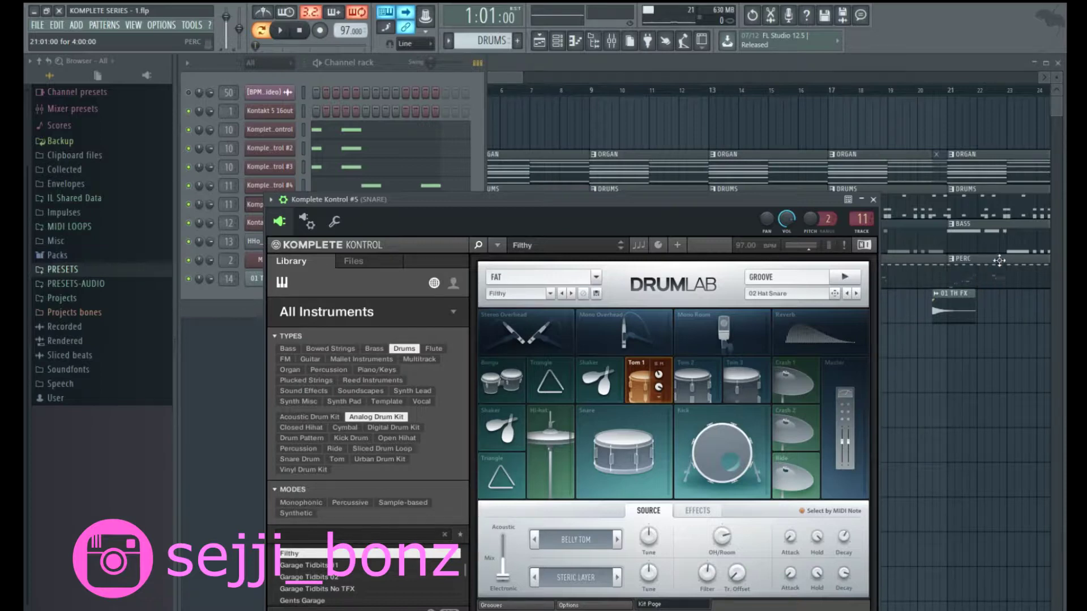
click(873, 200)
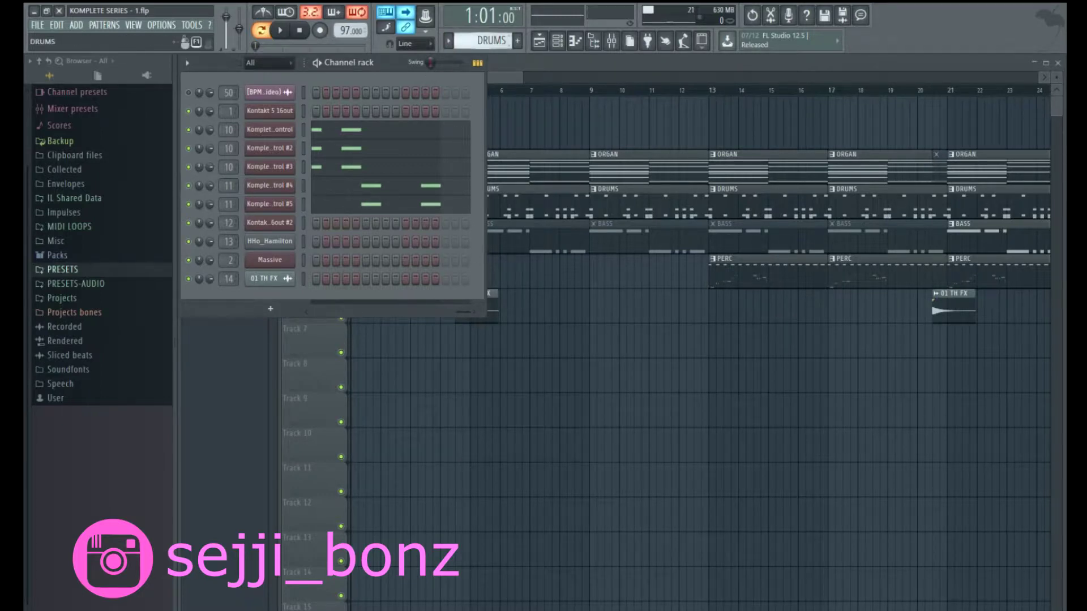
- Select and play the BASS pattern, then open the Massive bass line in the piano roll
scroll(492, 41, down, 2)
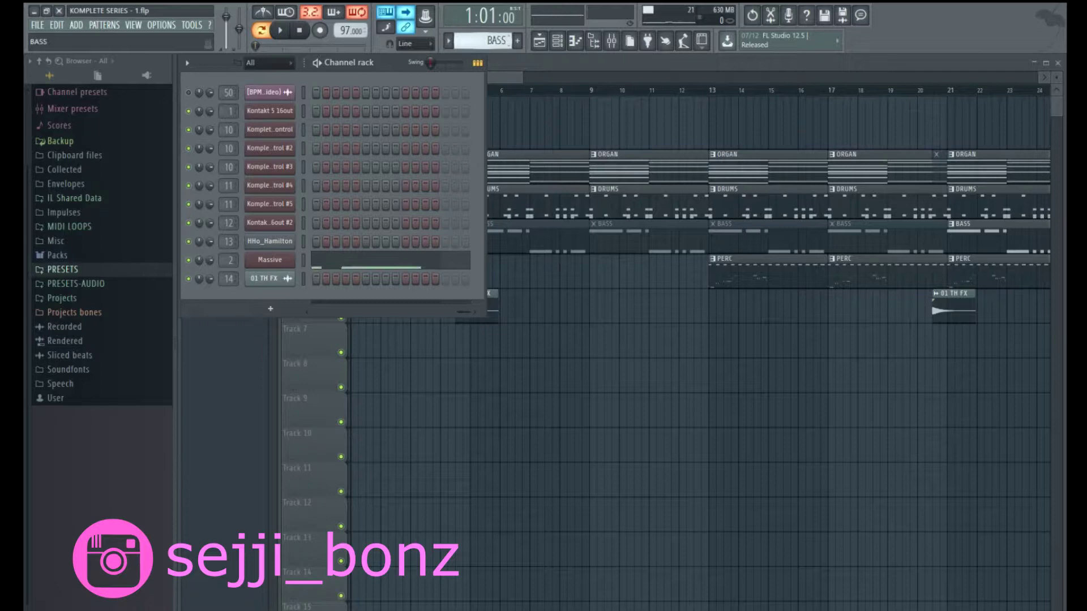
scroll(491, 40, up, 2)
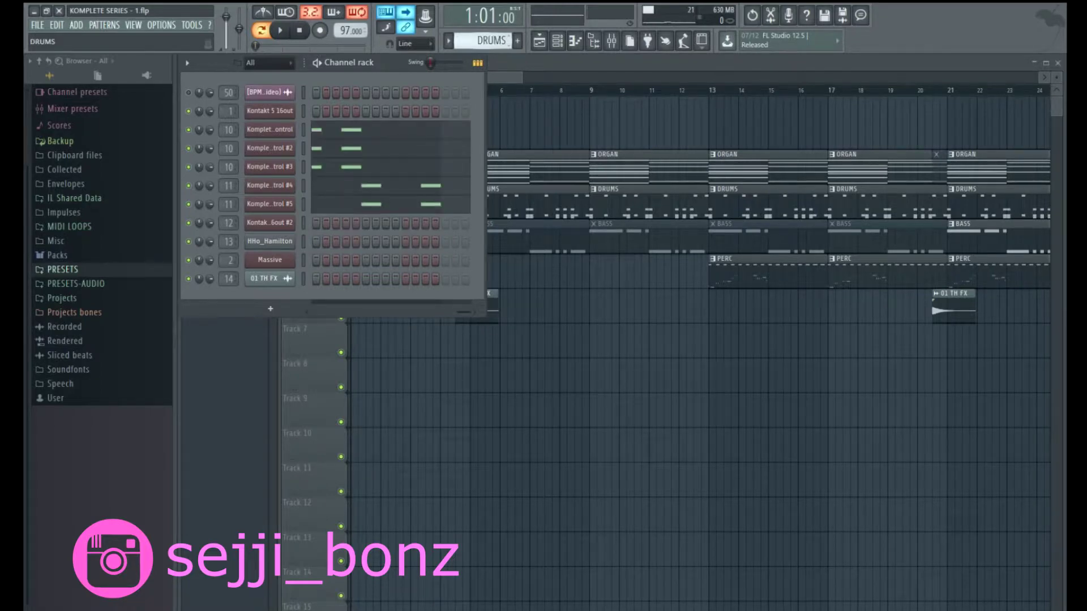
scroll(492, 40, down, 2)
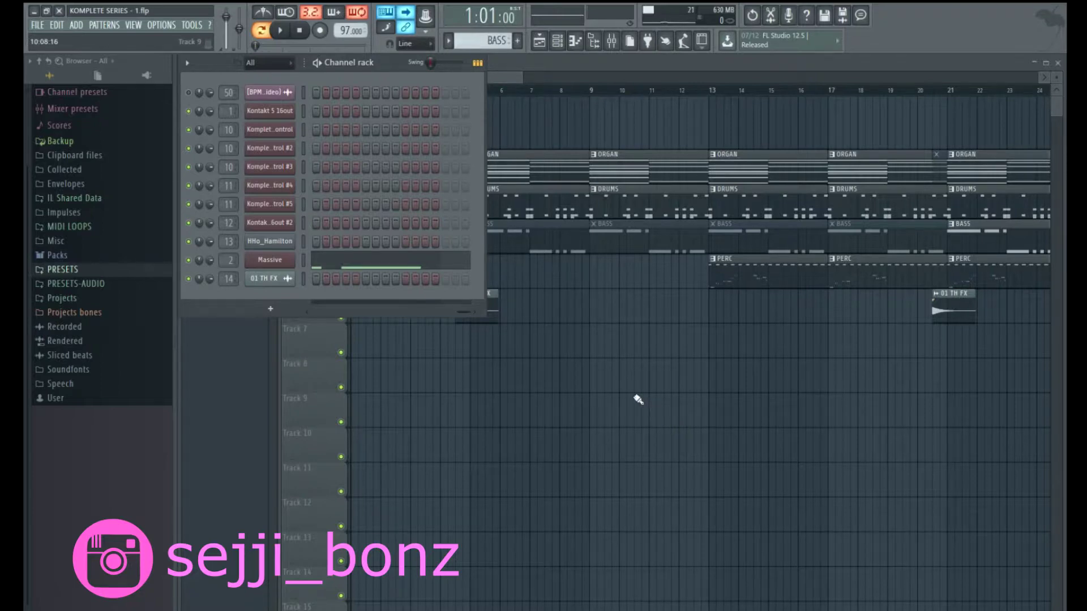
key(space)
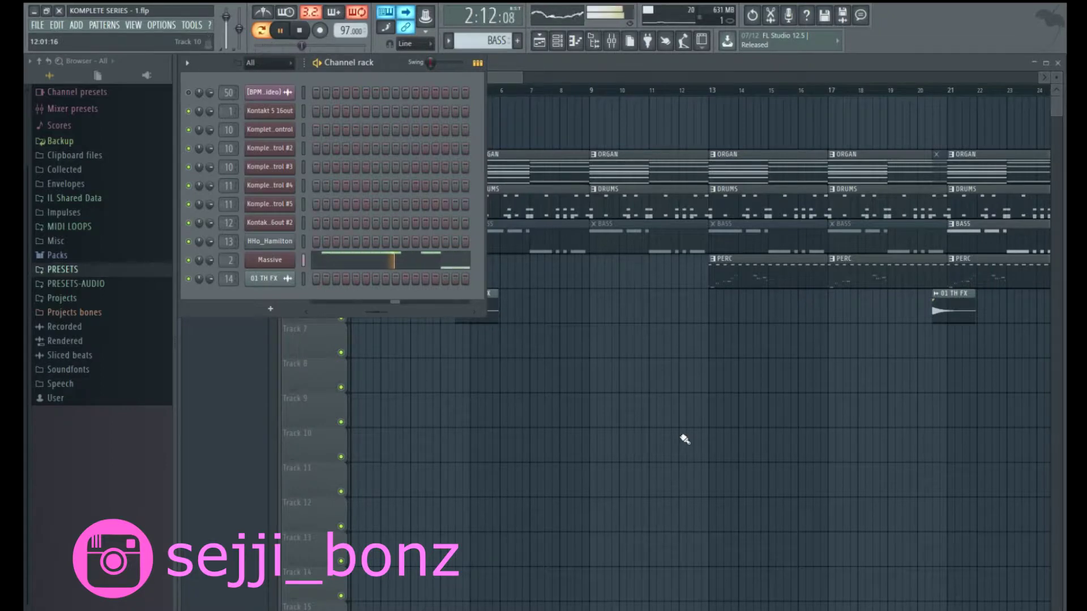
click(439, 264)
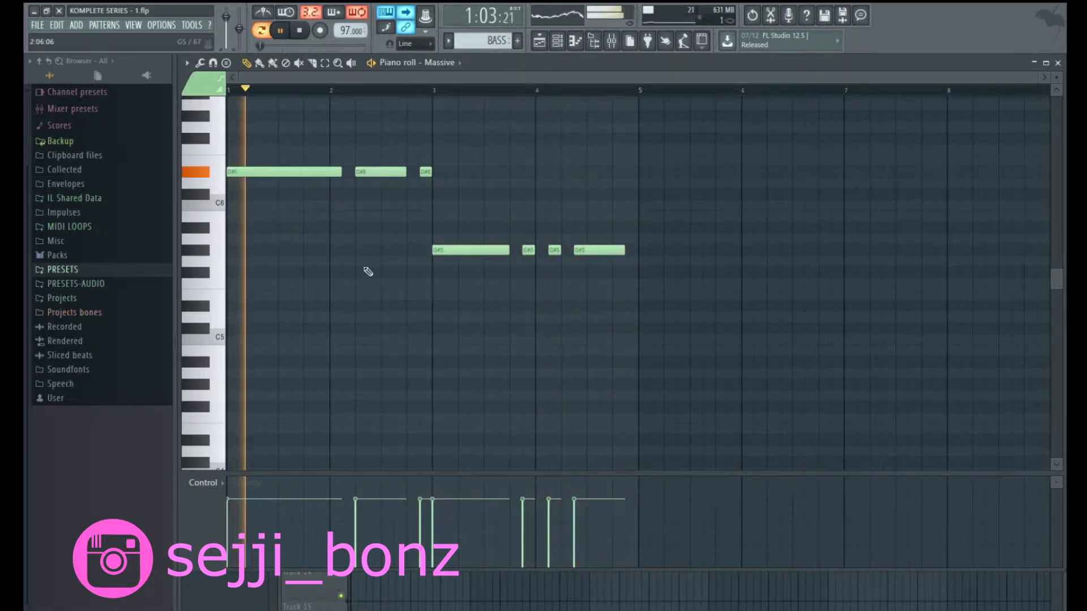
- Stop playback, show the channel rack, and check Massive's BS GOLD preset before closing it
key(space)
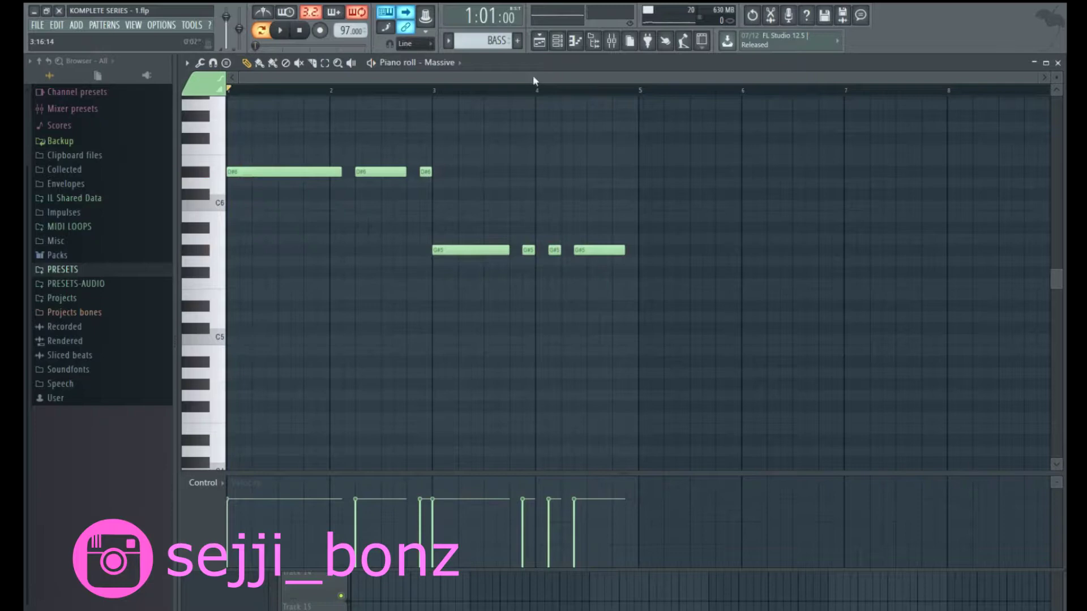
click(557, 43)
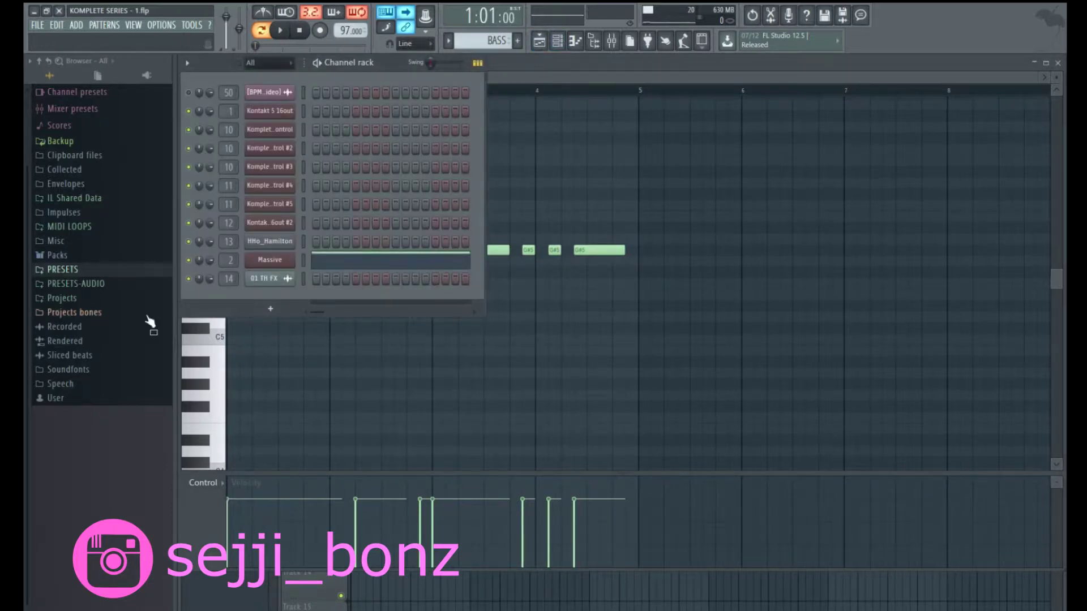
click(270, 260)
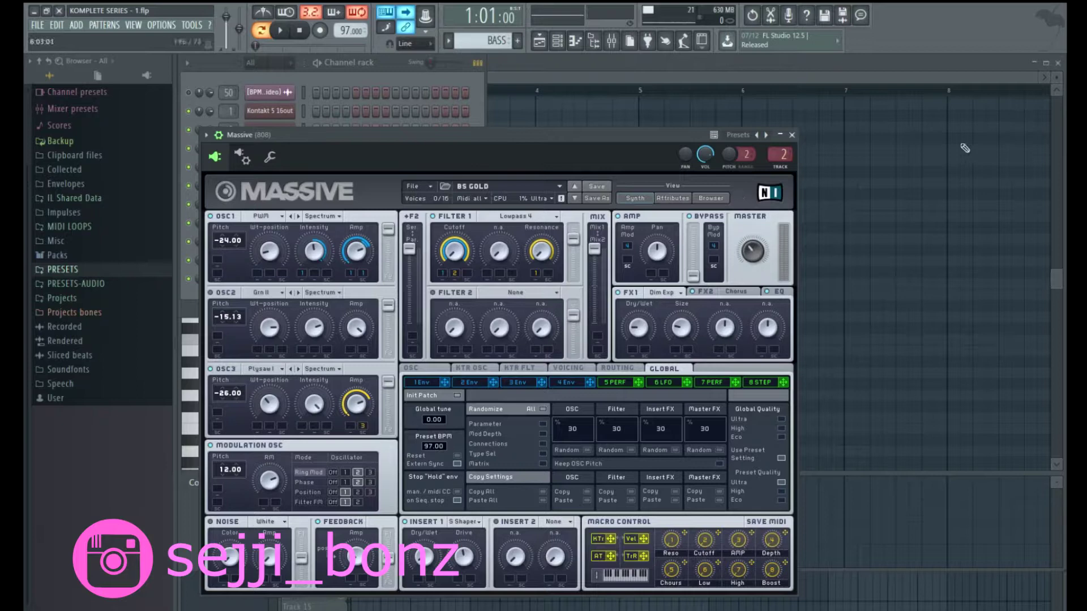
click(791, 134)
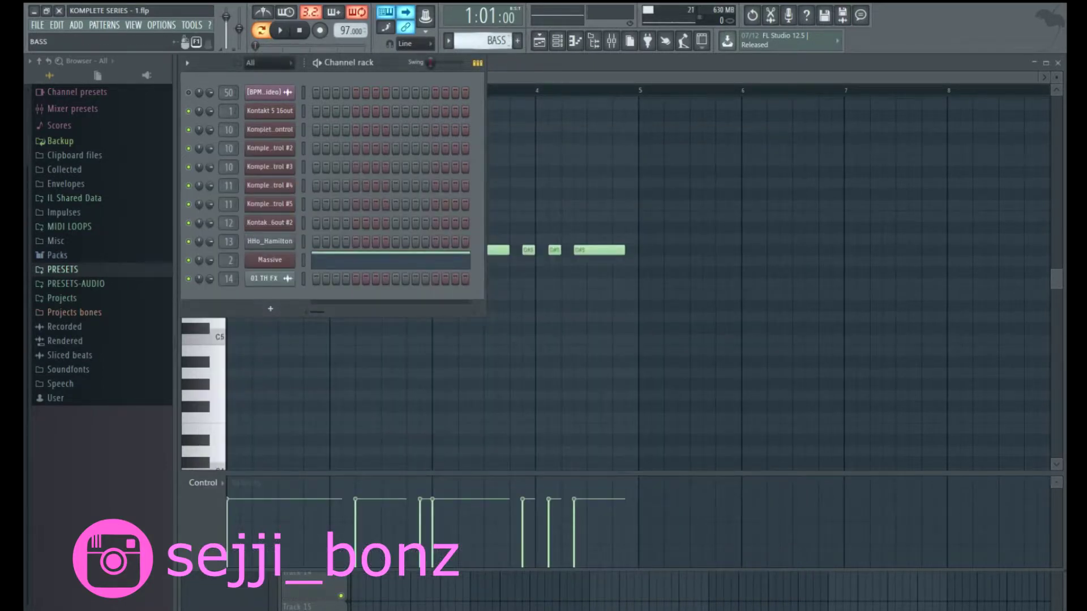
- Select and audition the PERC pattern, then open Kontakt 5 16out #2's Southern Kit
scroll(488, 43, down, 1)
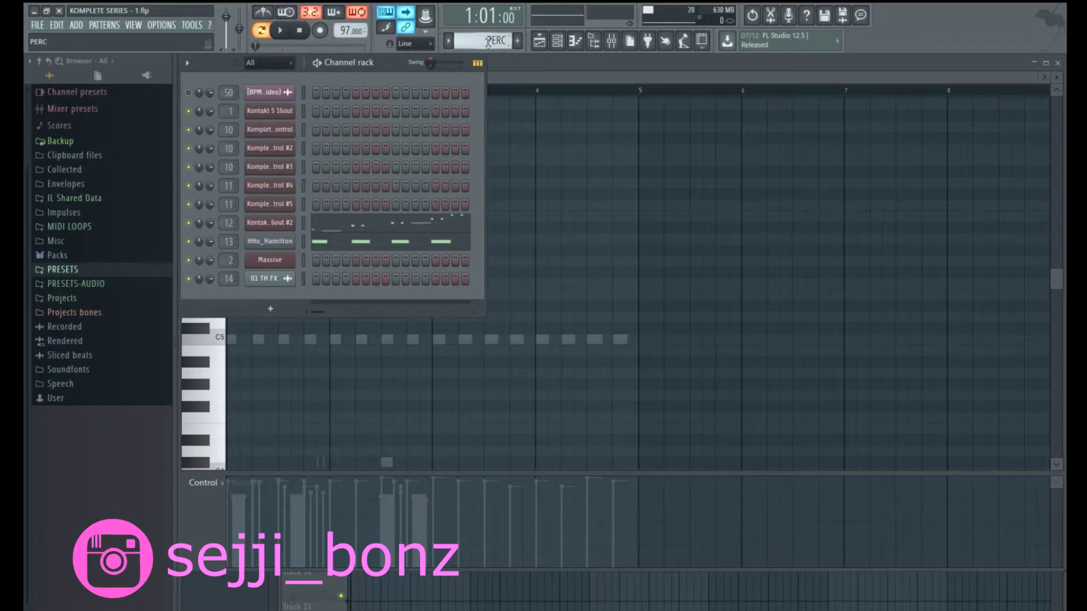
click(280, 30)
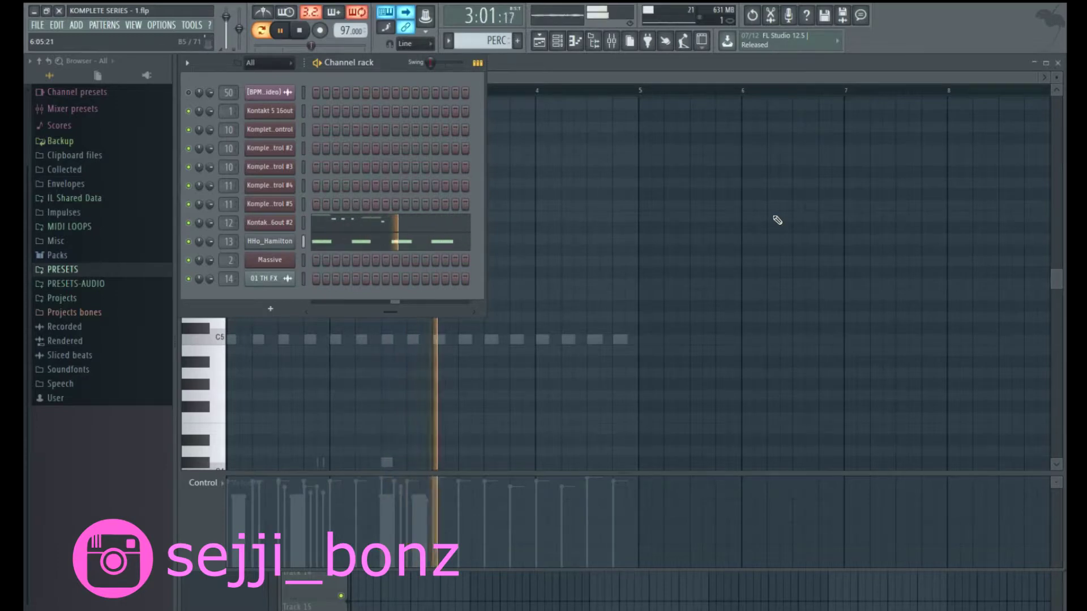
key(space)
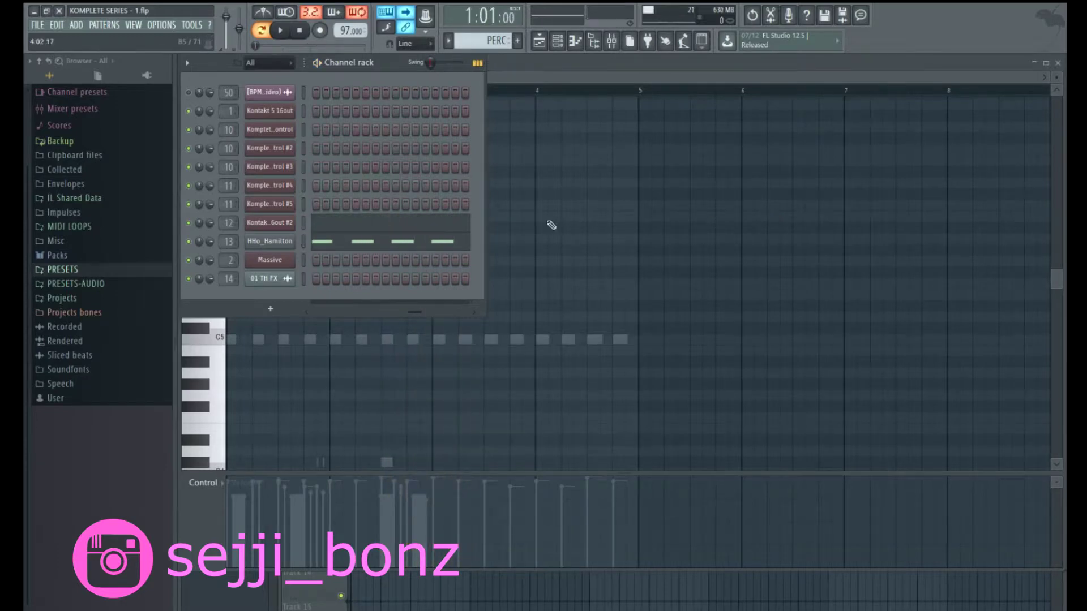
click(277, 225)
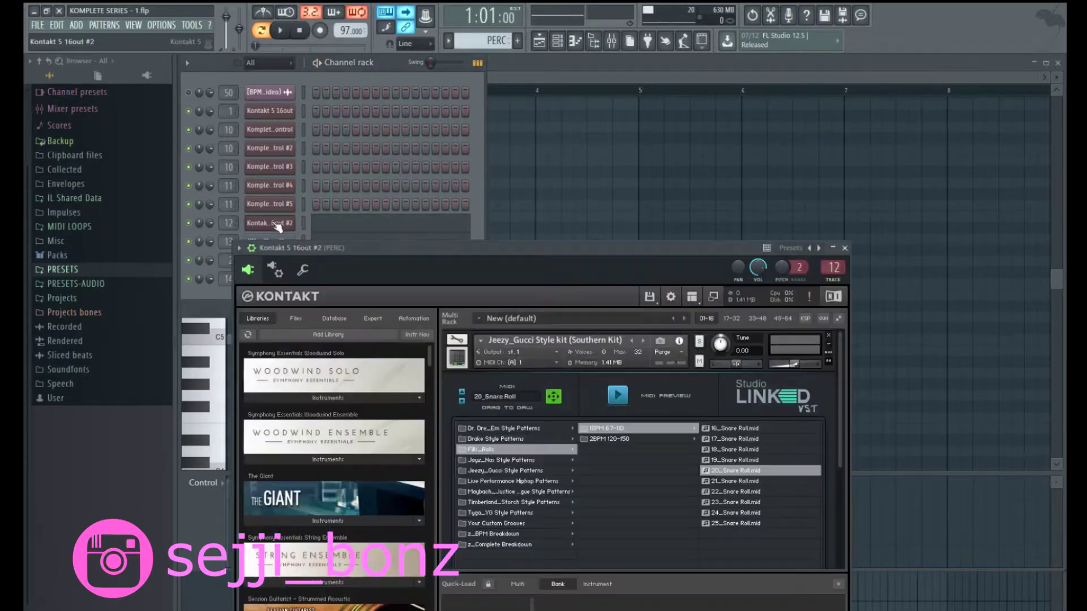
- Close the Kontakt window and play the PERC pattern again
click(846, 249)
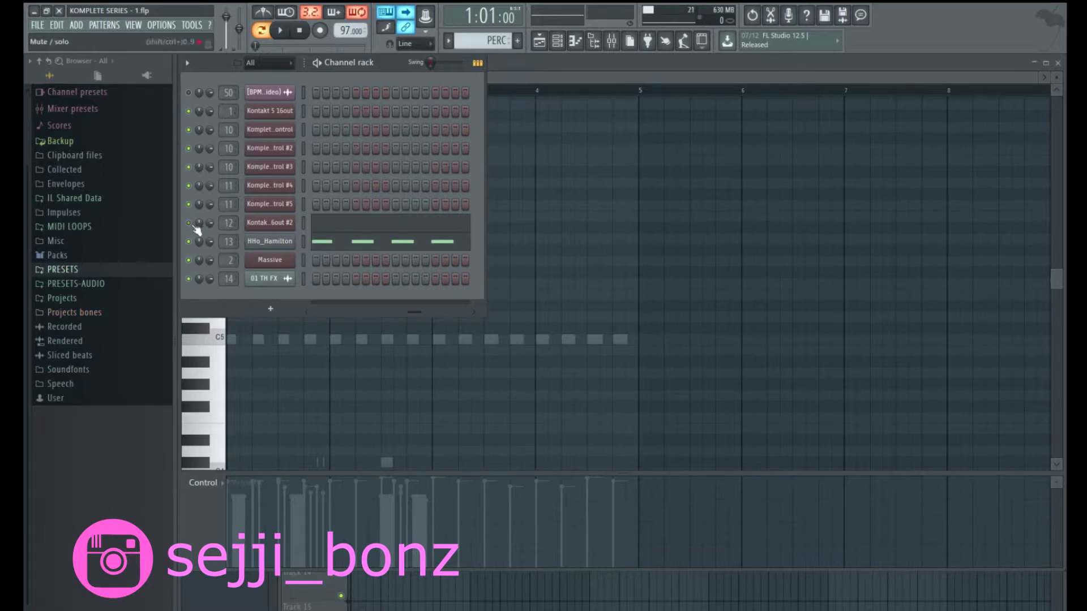
click(283, 33)
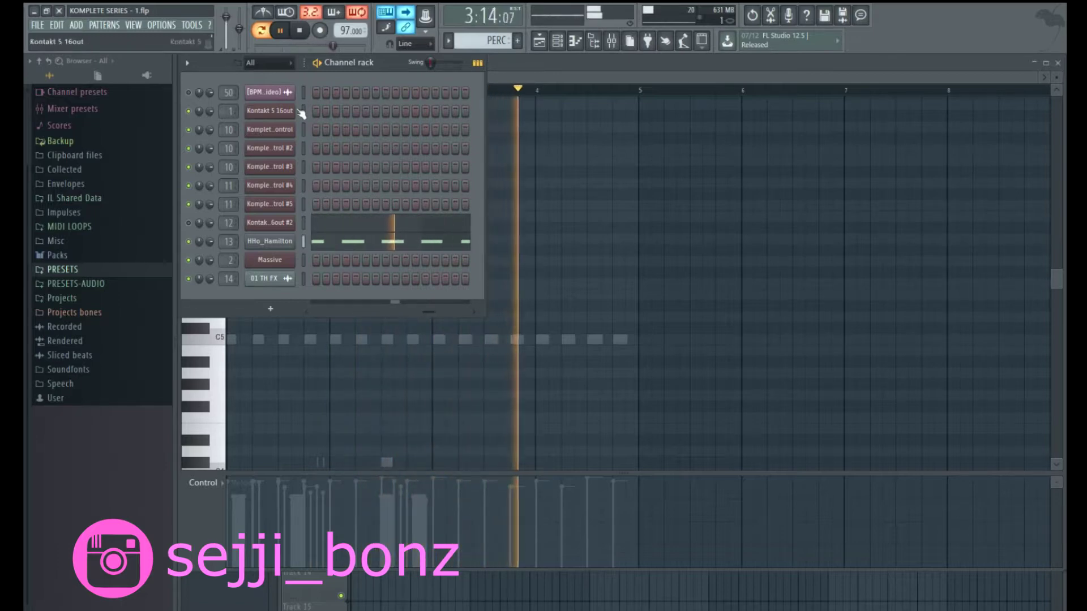
click(301, 33)
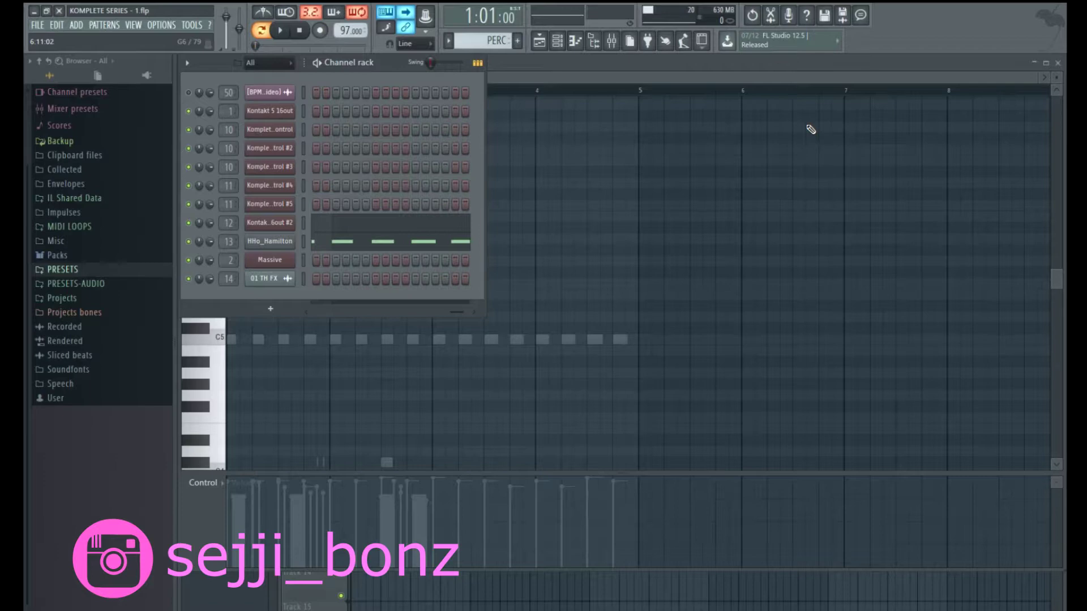
- Switch to the playlist and play the full arrangement through to about bar 80
click(539, 42)
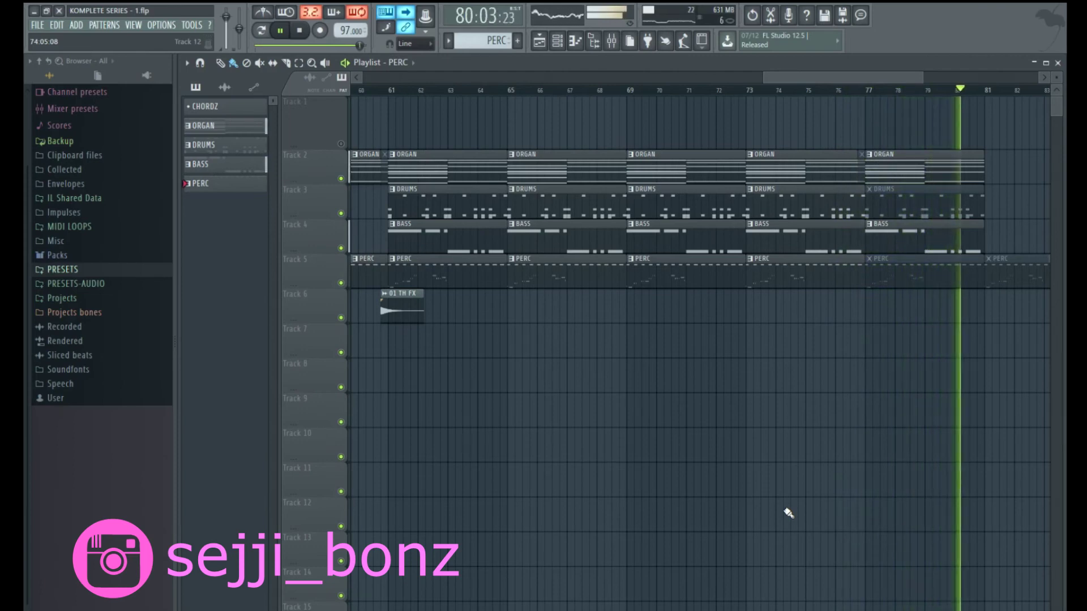
- Stop the song once it passes bar 81 so the position returns to 1:01:00
scroll(789, 514, right, 2)
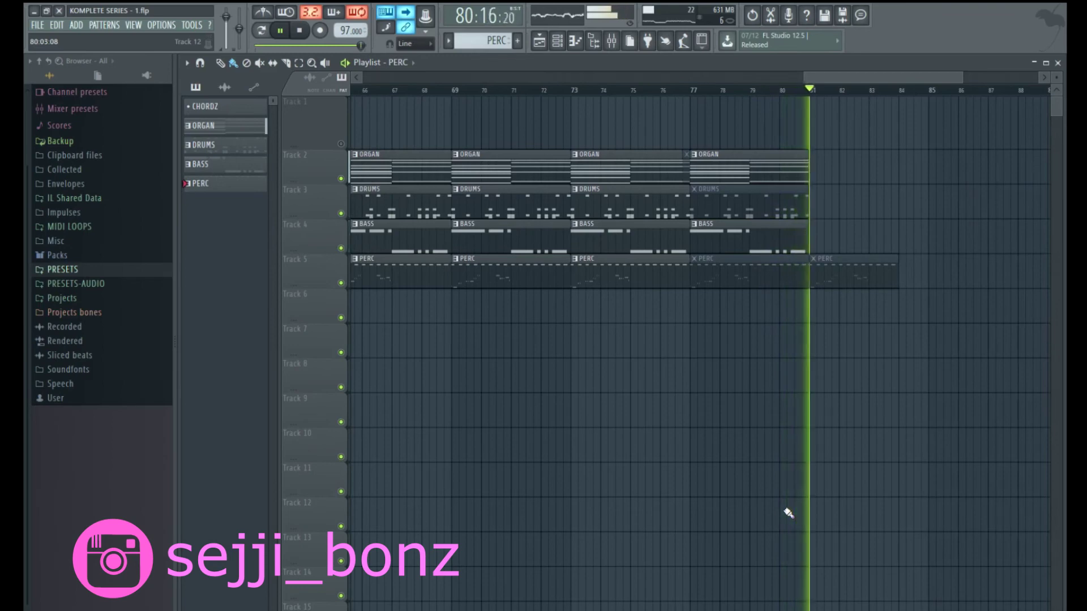
key(space)
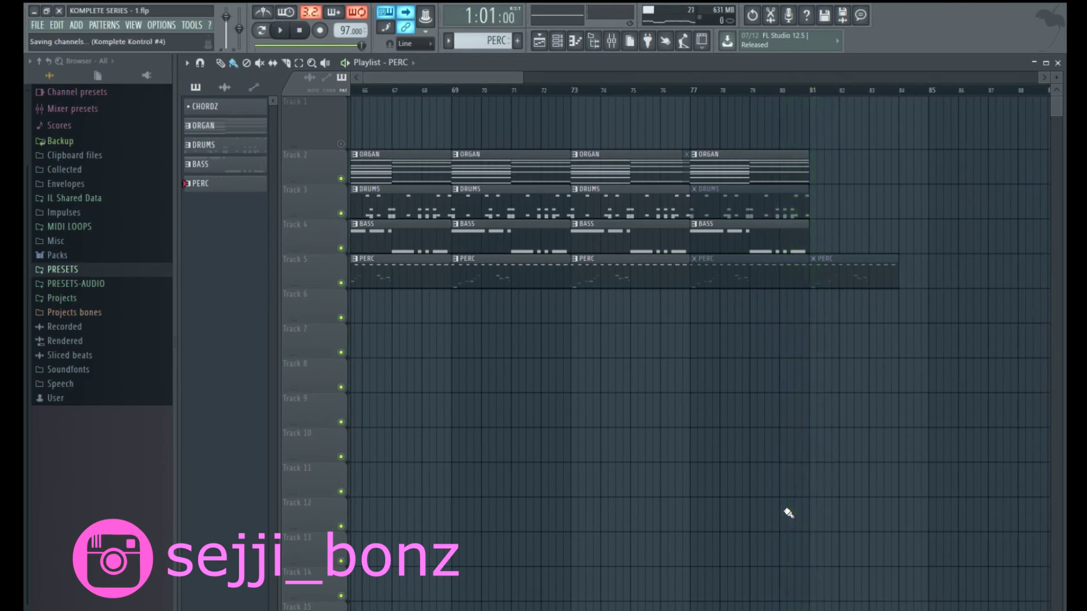